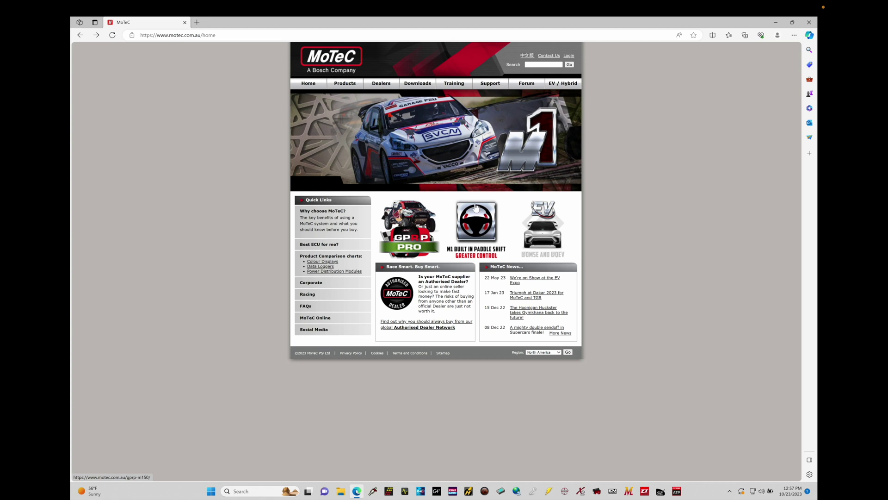
Step: Go to the MoTeC Latest Releases software page from the Downloads > Software menu
mouse_move(421, 86)
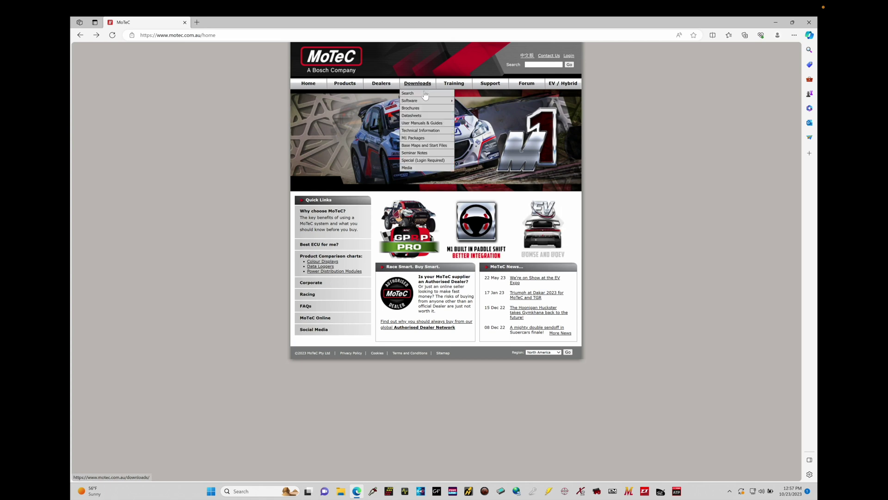
mouse_move(424, 101)
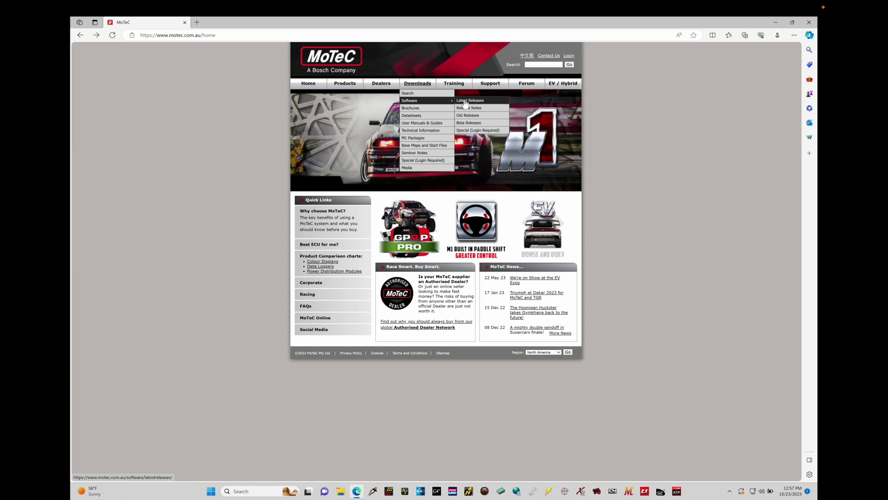
left_click(467, 101)
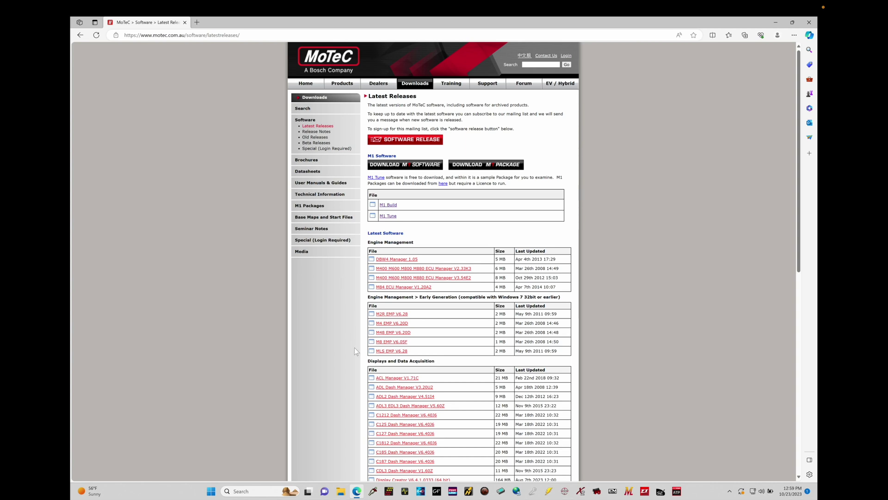
Step: Scroll down Latest Releases to the Data Analysis table listing i2 Standard
scroll(354, 348, "down", 7)
scroll(354, 348, "down", 2)
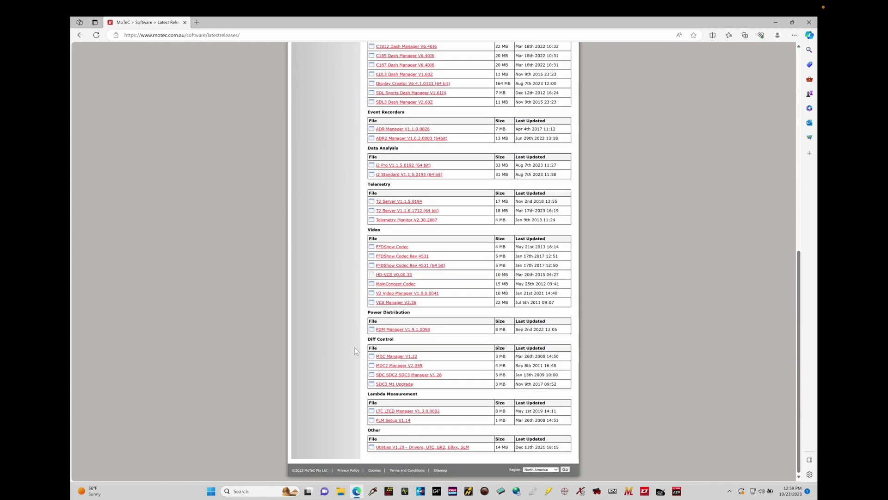
Step: Download the i2 Standard V1.1.5.0193 (64 bit) installer and return to the page top
left_click(408, 176)
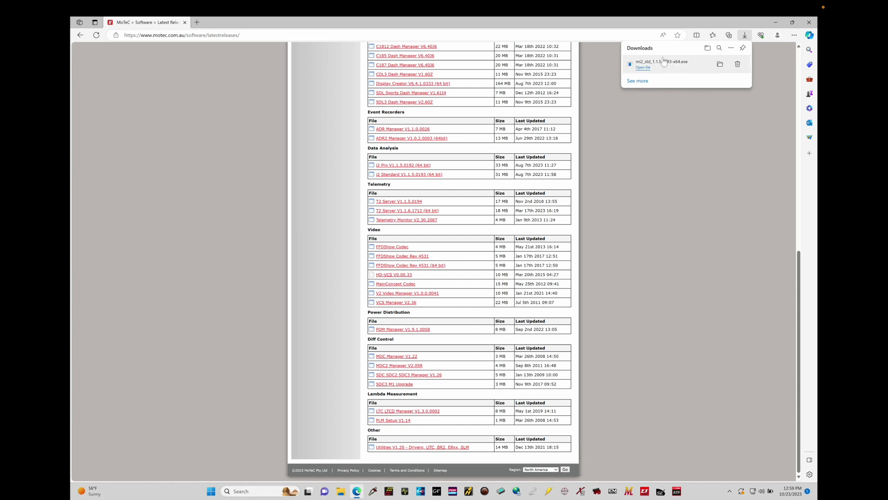
left_click(620, 170)
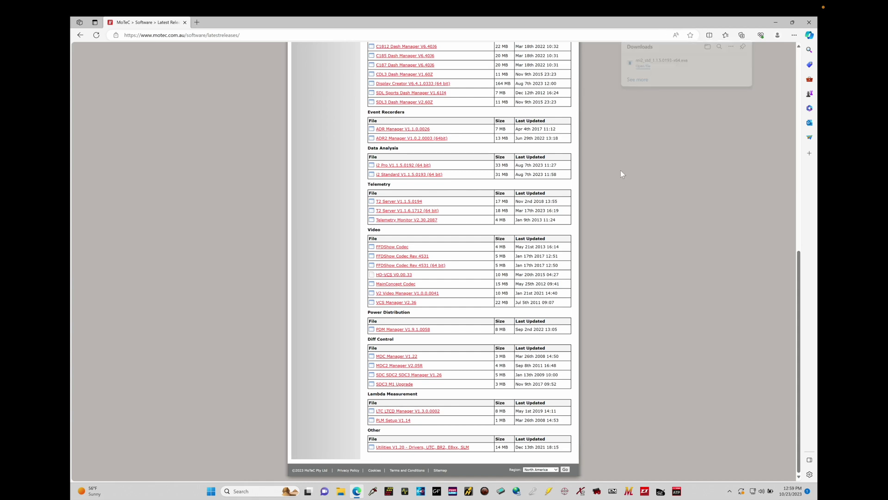
scroll(620, 170, "up", 10)
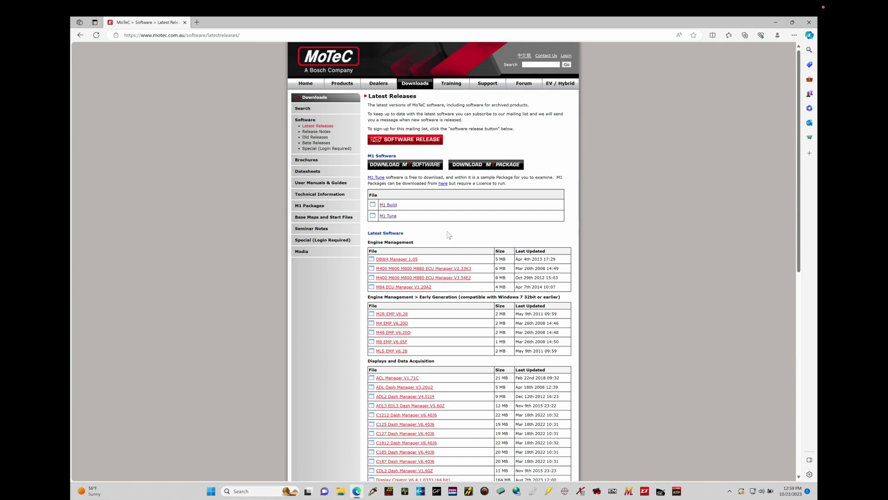
Step: Download the M1 Tune 1.4.0.0297 installer from the MoTeC Online Downloads page
left_click(389, 216)
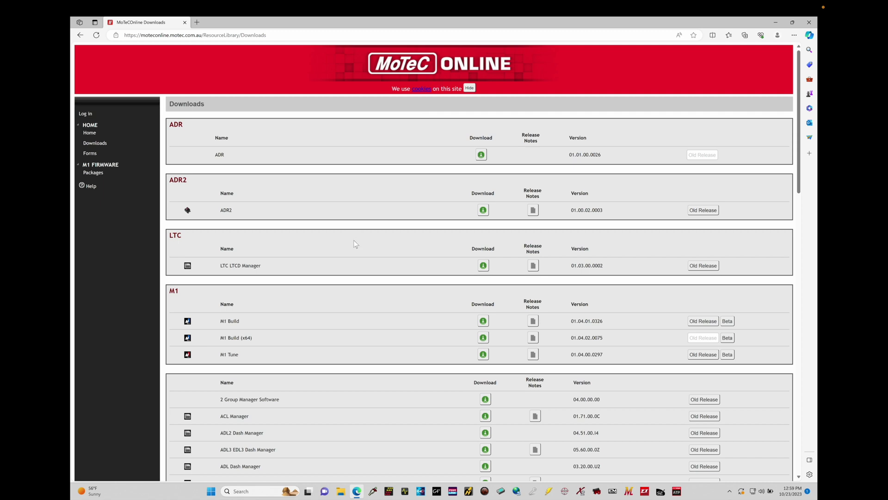
scroll(355, 265, "down", 2)
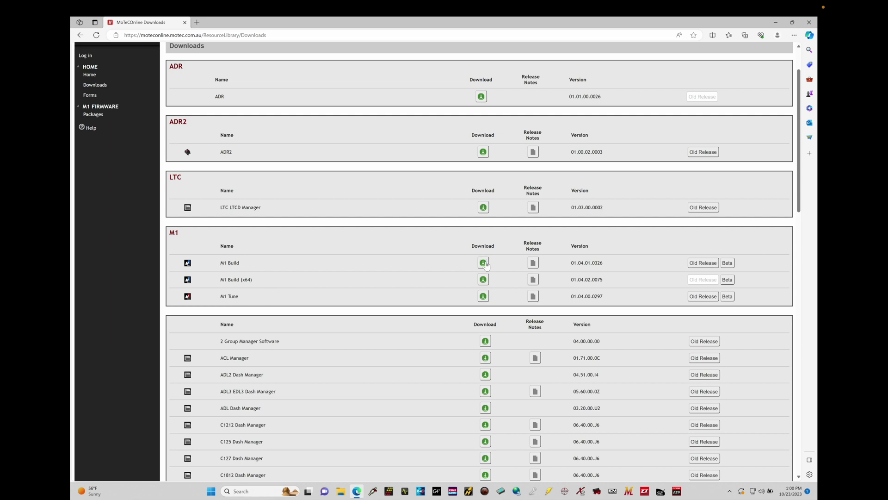
left_click(484, 296)
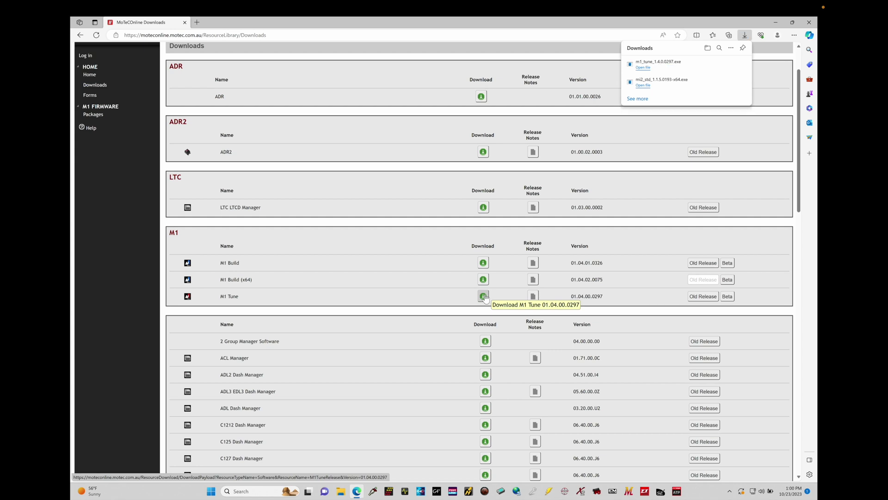
Step: Install M1 Tune 1.4 with default settings and open its release notes in Edge
left_click(642, 68)
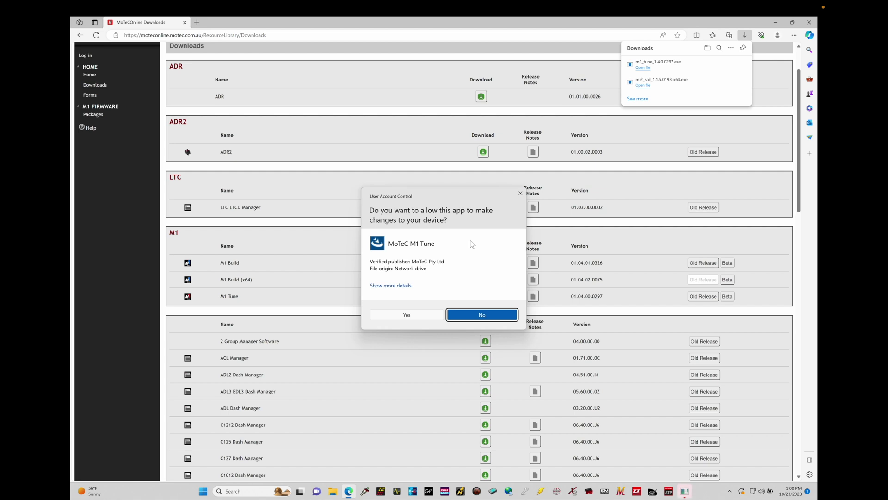
left_click(420, 316)
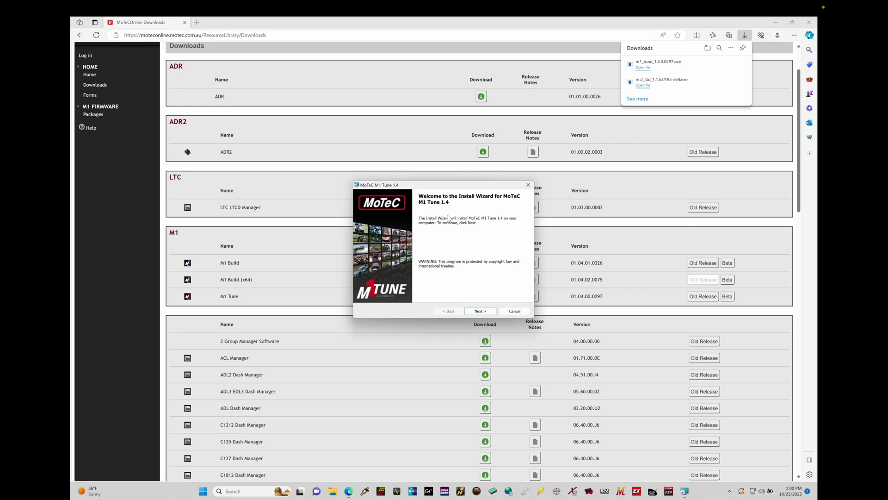
left_click(478, 311)
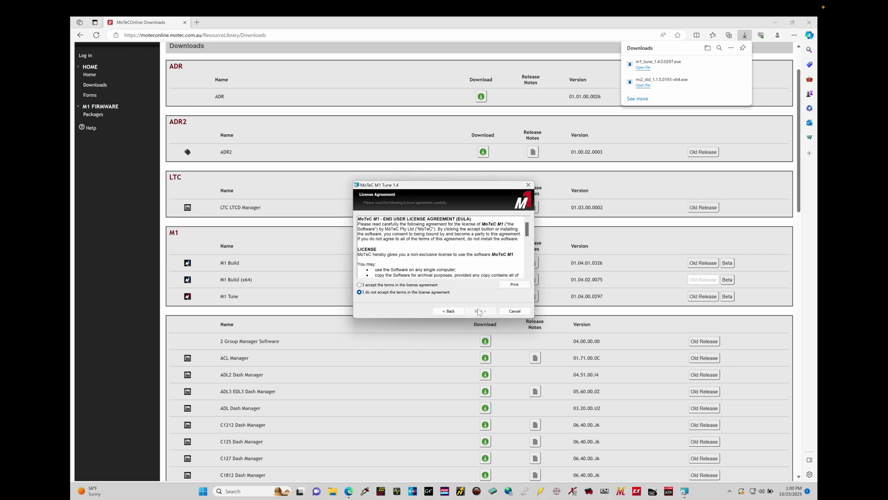
left_click(434, 286)
left_click(482, 311)
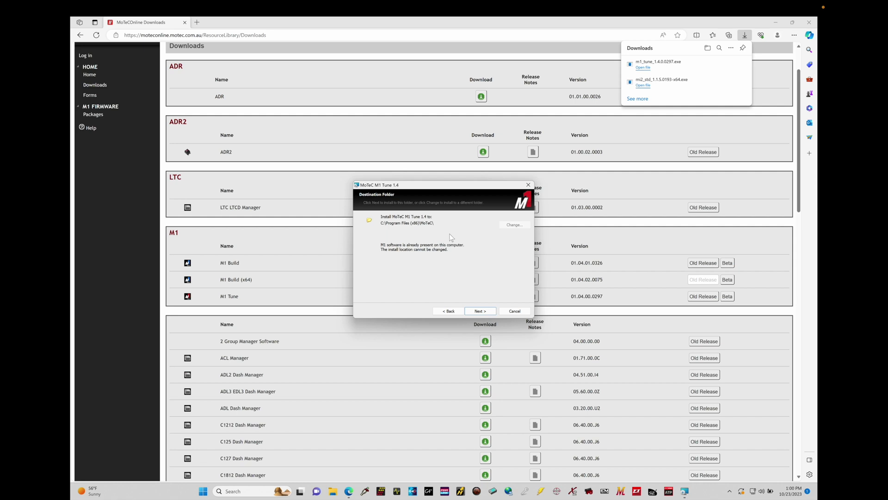
left_click(481, 311)
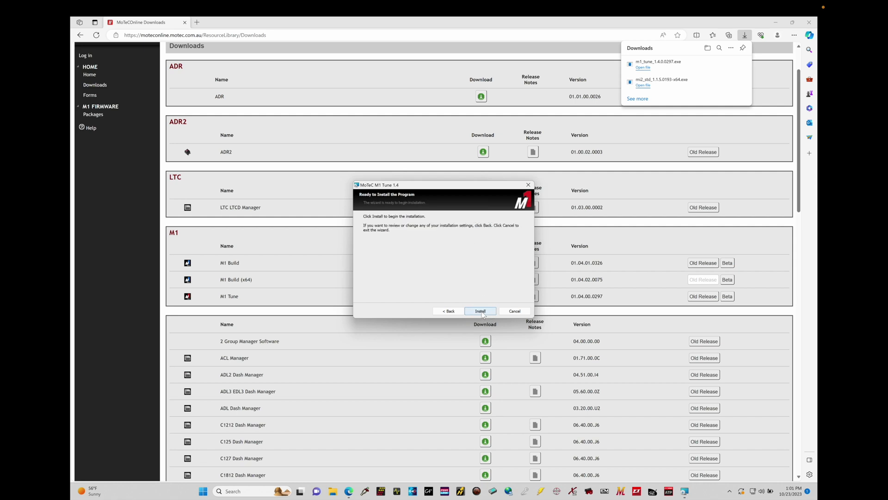
left_click(481, 312)
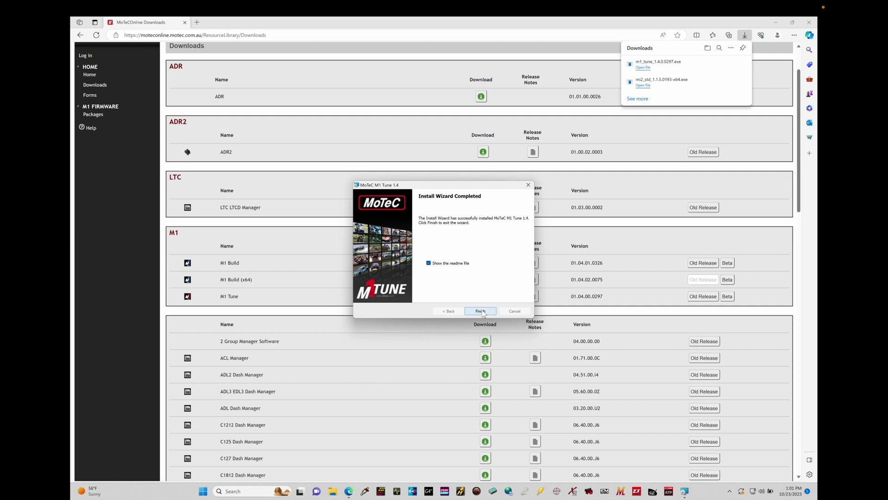
left_click(481, 312)
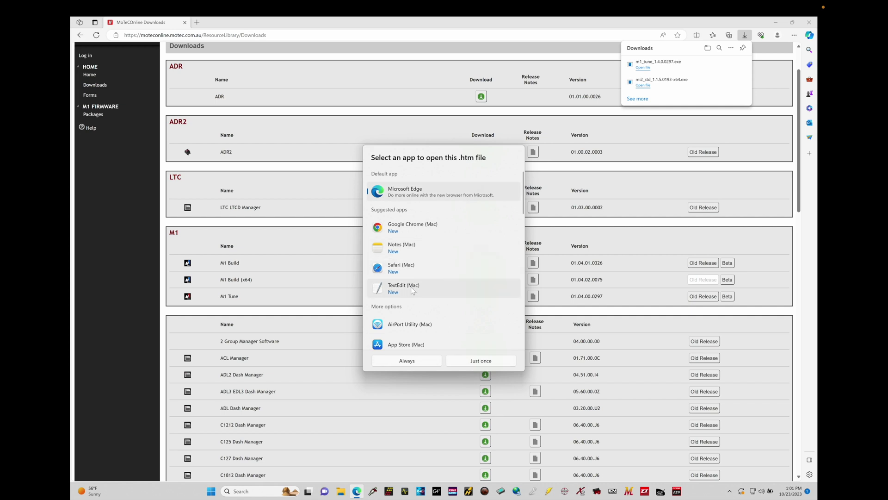
left_click(451, 360)
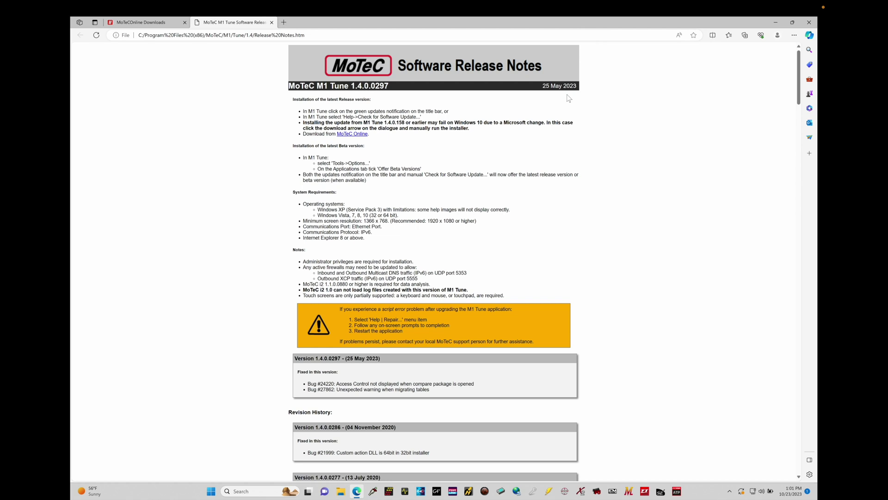
Step: Read through the M1 Tune 1.4 release notes, then close that tab
scroll(552, 194, "down", 4)
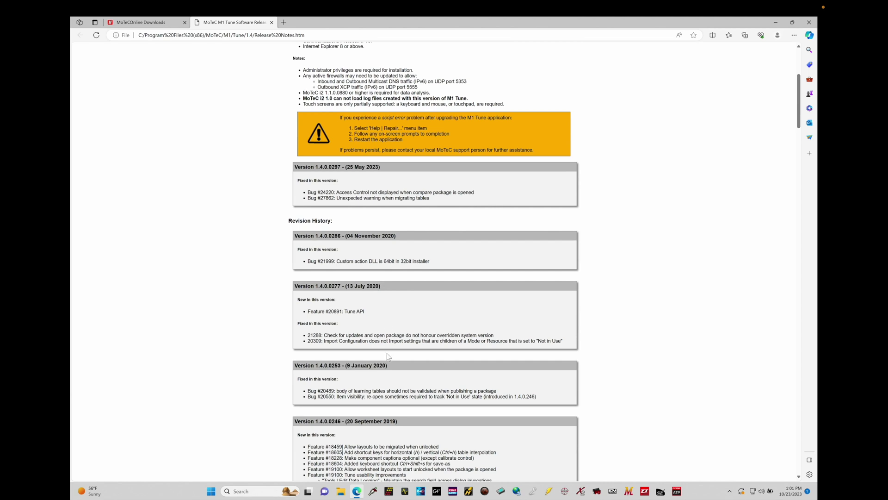
scroll(376, 411, "down", 20)
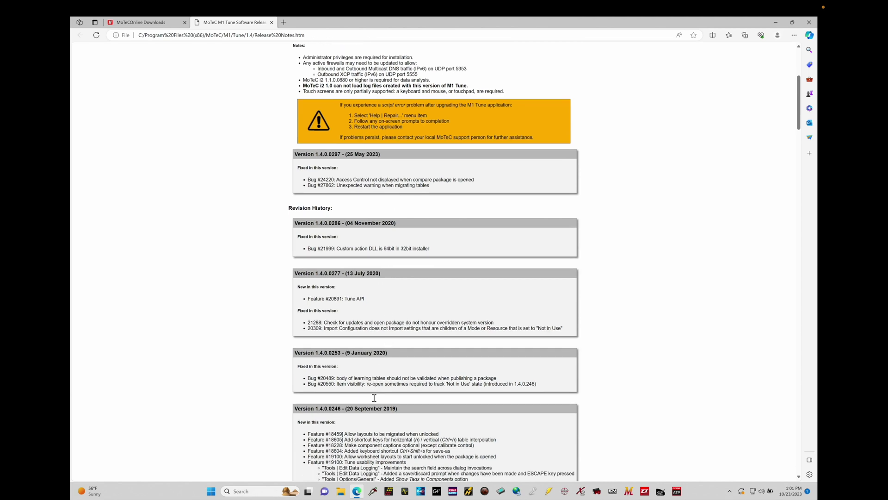
scroll(374, 398, "down", 20)
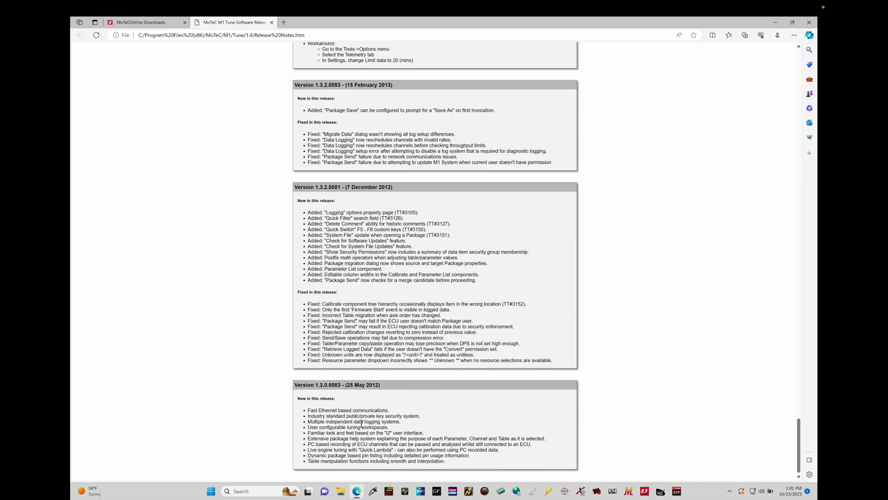
scroll(451, 363, "up", 20)
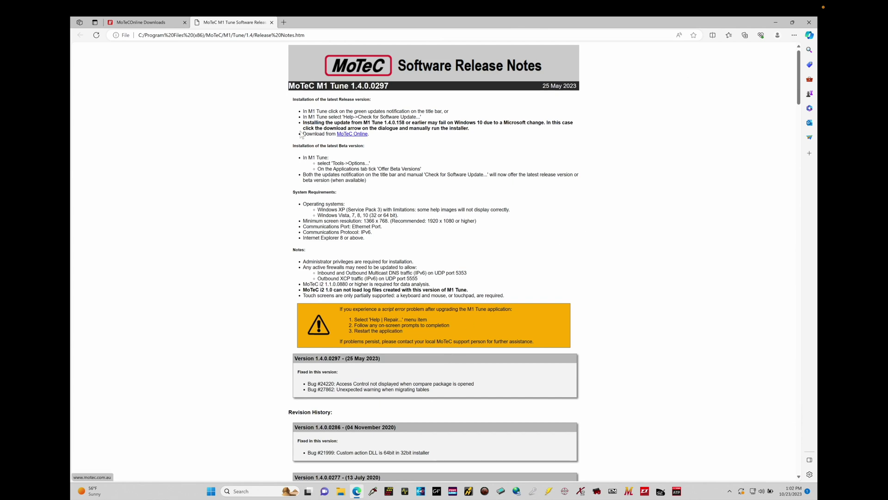
left_click(271, 22)
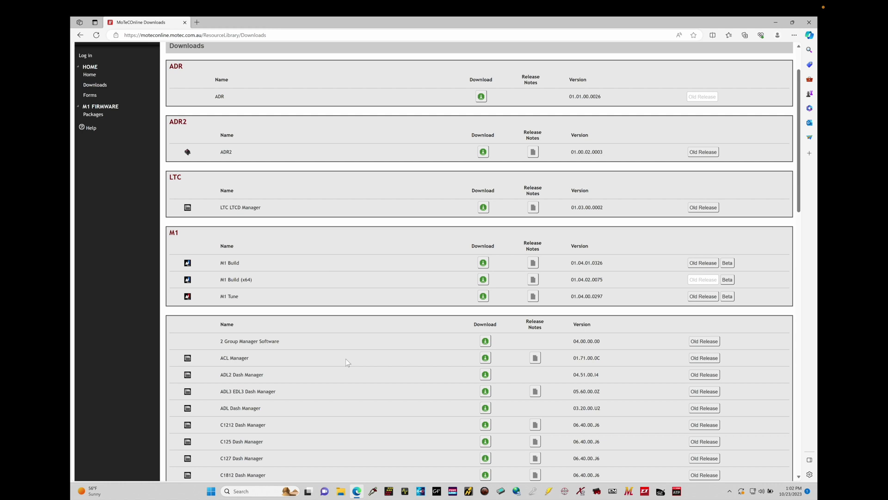
Step: Launch the mi2_std_1.1.5.0193-x64 installer from the Downloads folder
left_click(341, 491)
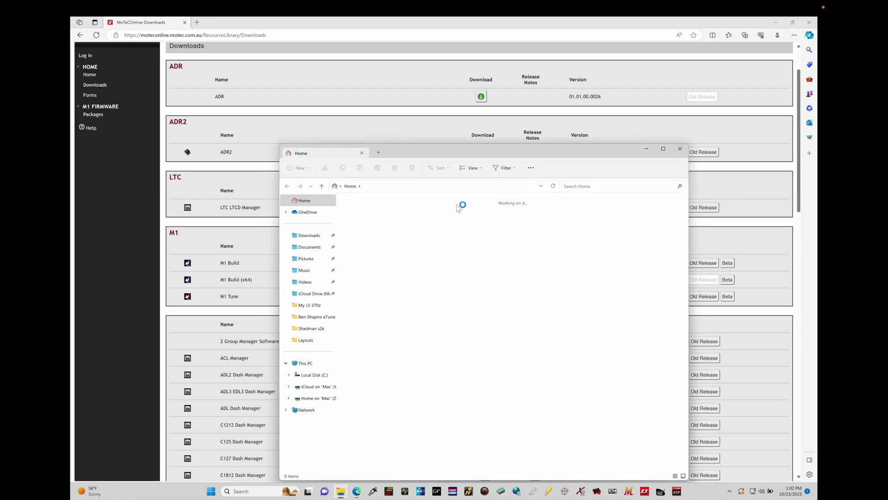
double_click(396, 215)
left_click(395, 220)
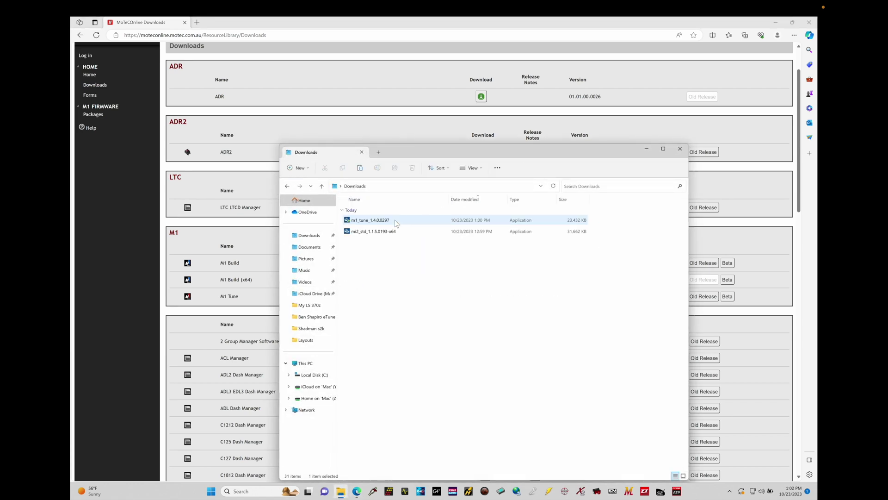
left_click(394, 232)
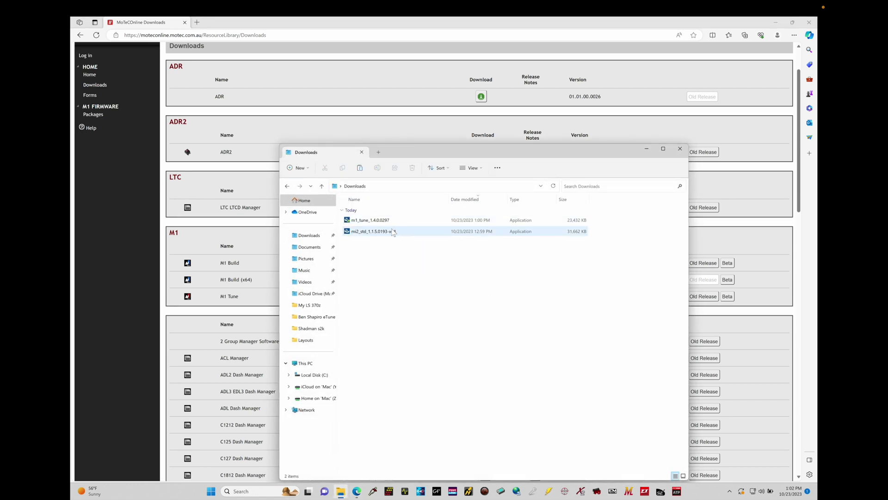
double_click(375, 236)
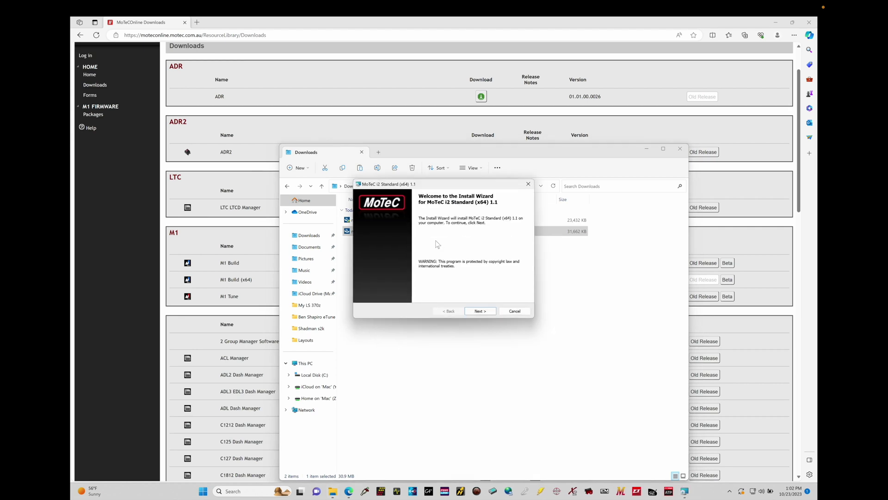
left_click_drag(452, 188, 466, 252)
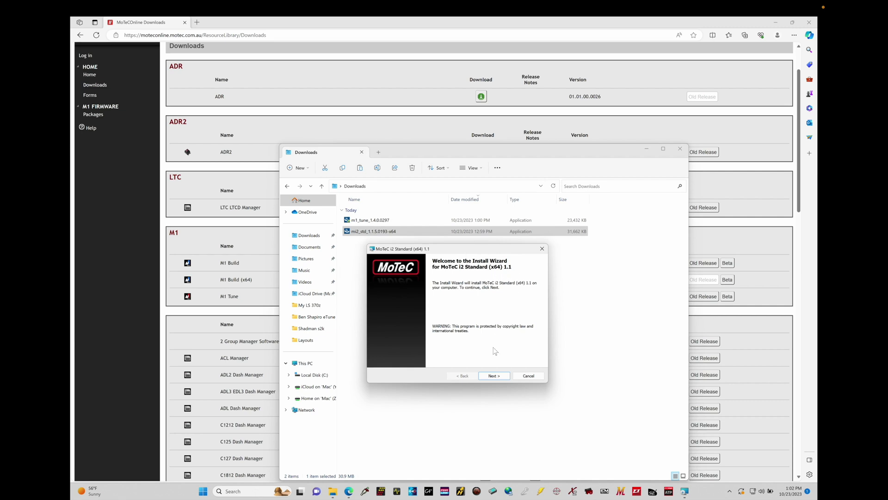
Step: Install i2 Standard (x64) 1.1 in the default folder and finish with the readme shown
left_click(498, 377)
left_click(440, 350)
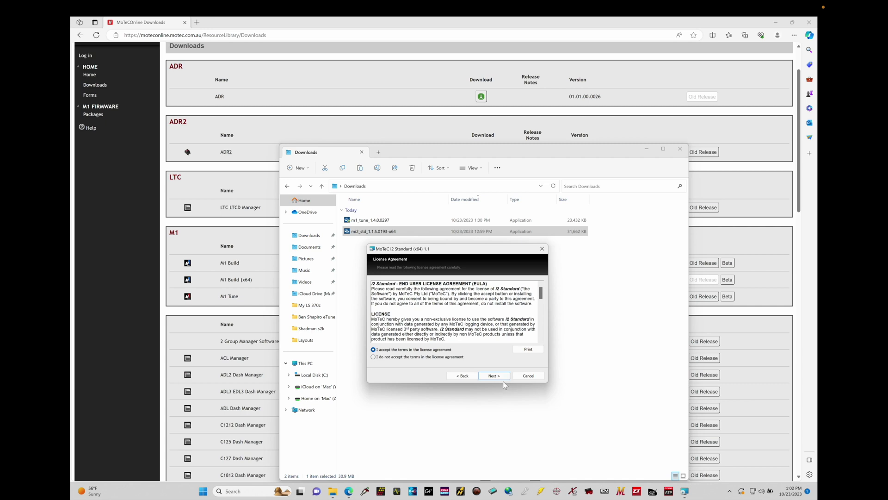
left_click(499, 377)
left_click(498, 376)
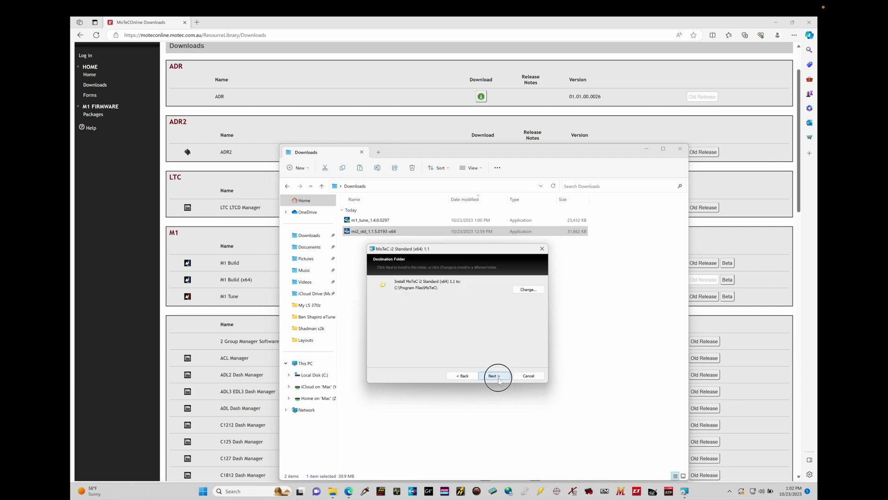
left_click(440, 373)
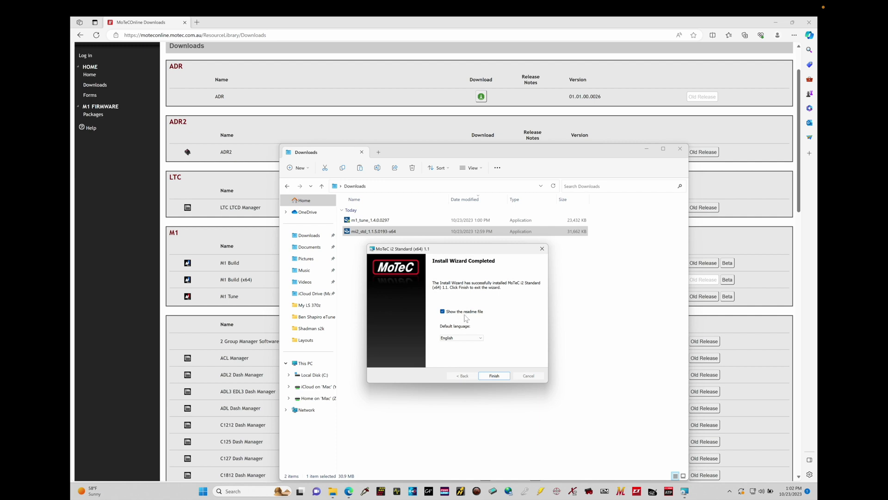
left_click(494, 375)
Step: Move the Downloads window aside and close the i2 Standard 1.1.5.0193 release notes tab
left_click_drag(487, 148, 434, 181)
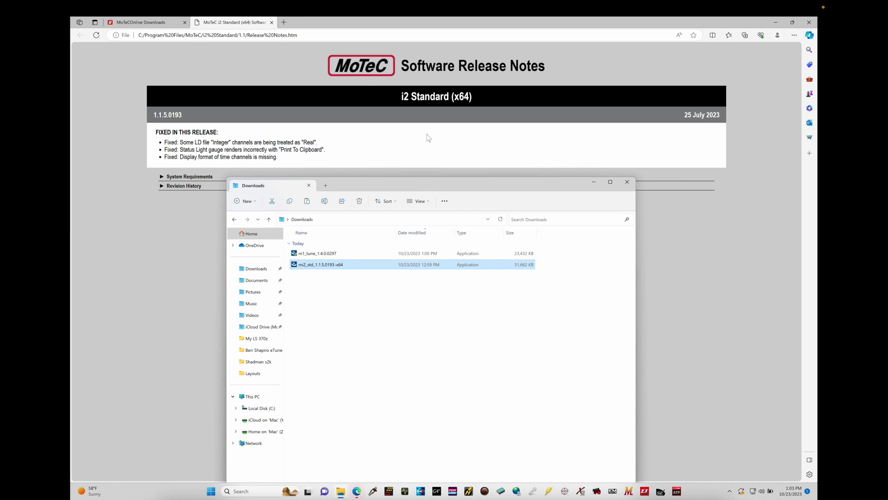
left_click_drag(419, 184, 418, 213)
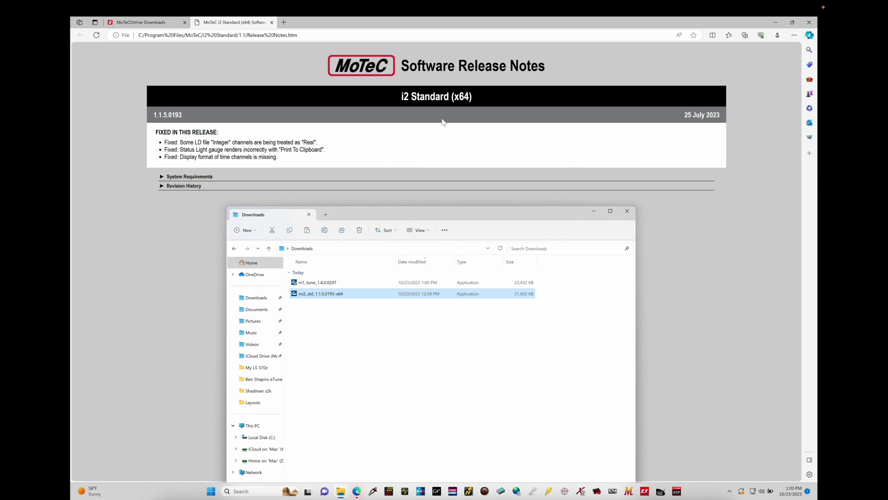
left_click(271, 23)
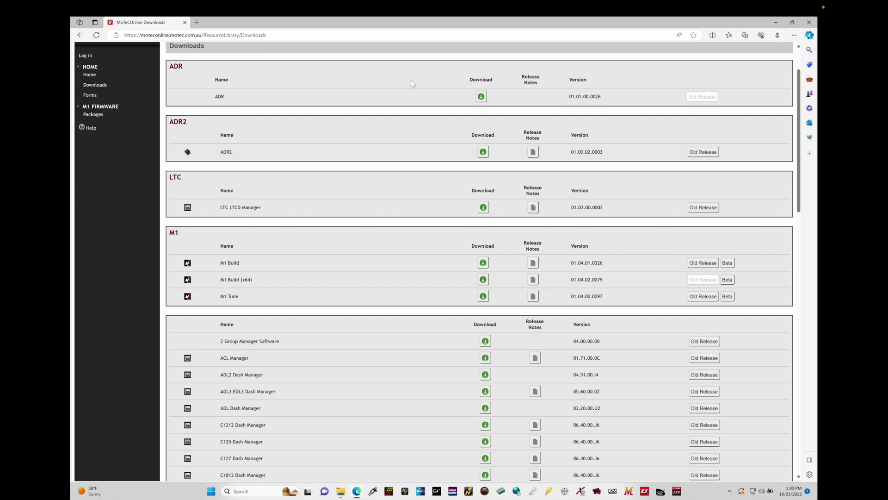
scroll(415, 237, "down", 10)
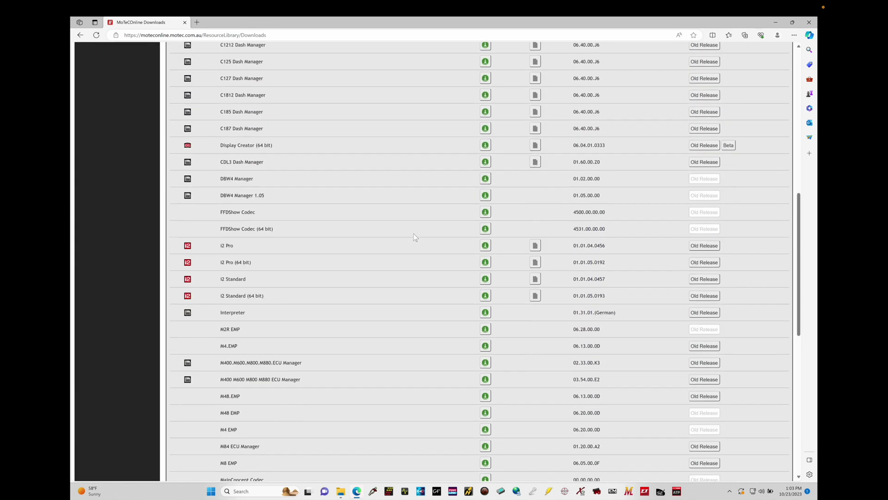
scroll(415, 237, "up", 12)
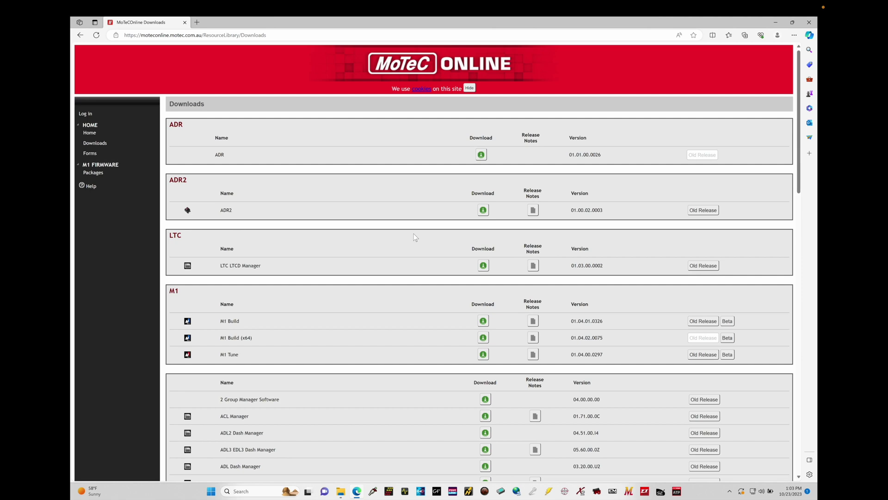